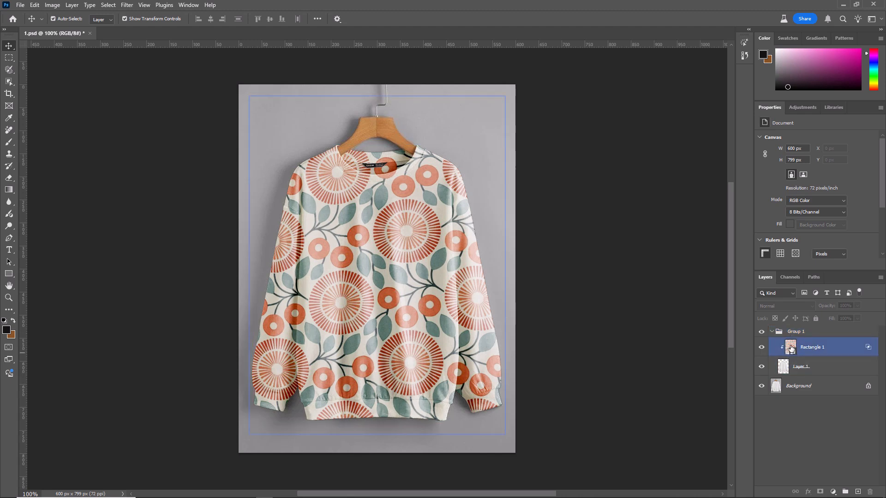
Open the contents of the Rectangle 1 smart object and place the embedded Wallpaper image, scaled to about 79% to cover the canvas.
double_click(790, 349)
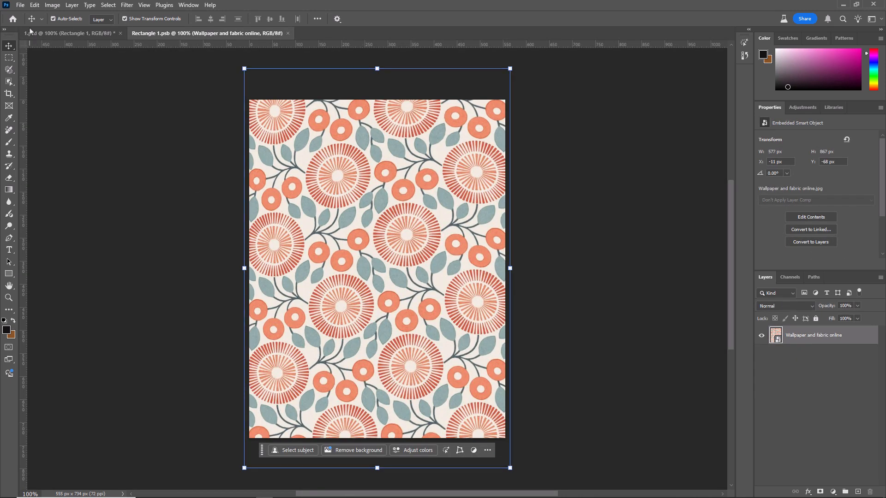
click(20, 6)
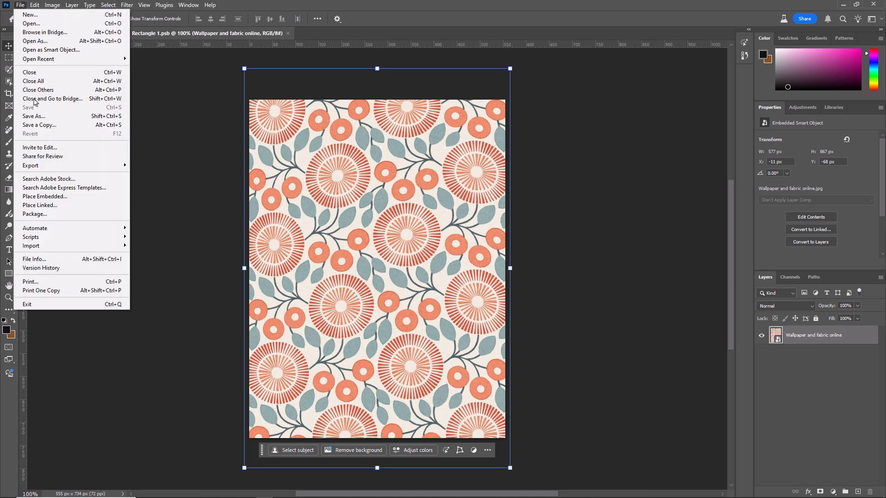
click(37, 197)
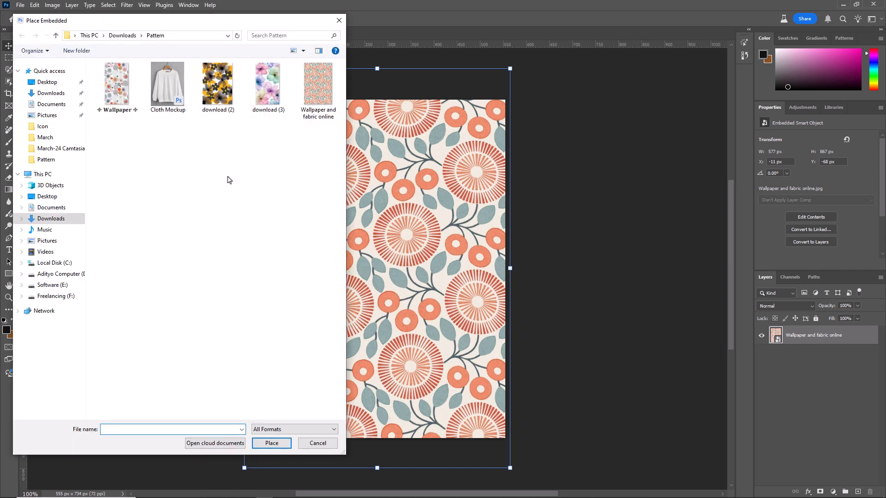
double_click(117, 84)
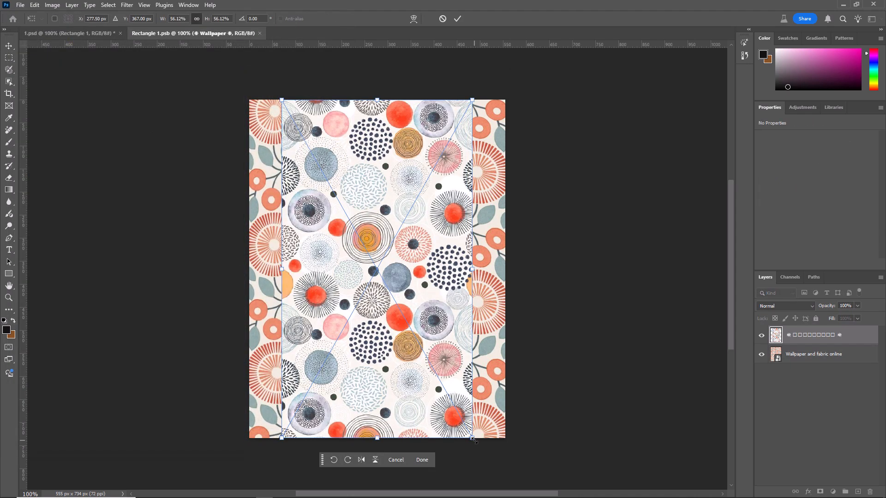
drag(474, 439, 505, 476)
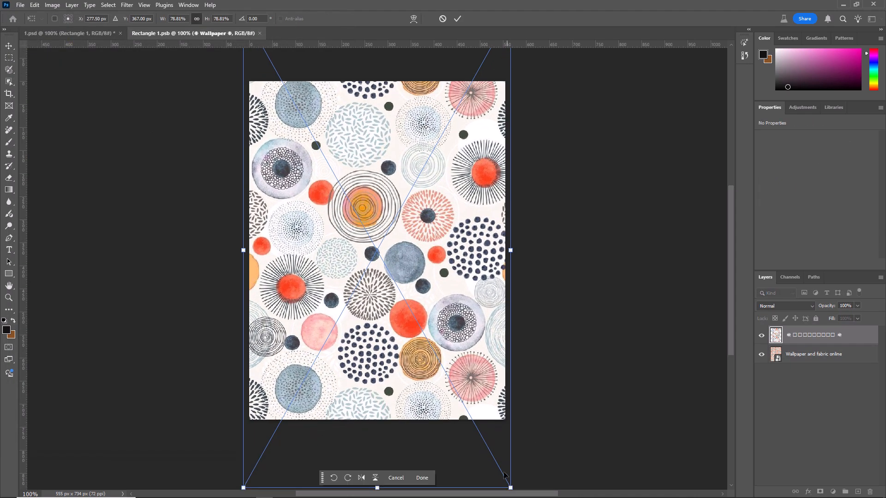
key(Return)
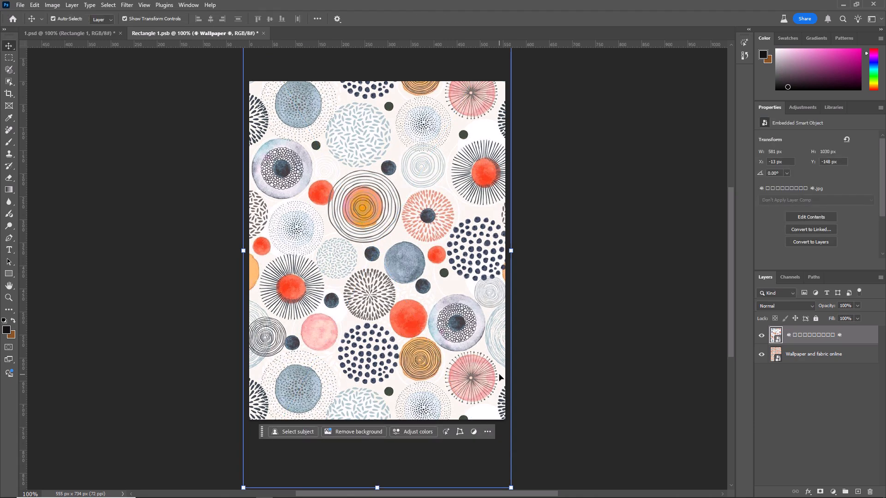
Save the edited smart object contents and close them to return to the sweatshirt mockup.
key(ctrl+s)
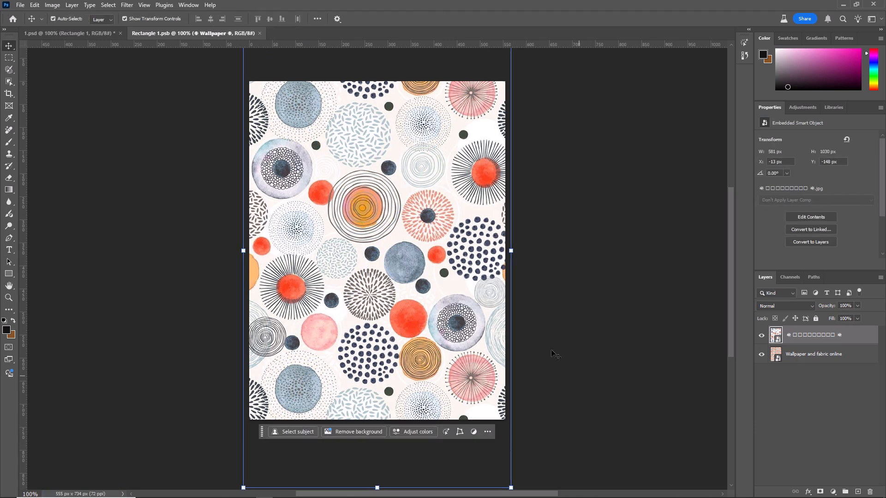
click(261, 33)
click(572, 275)
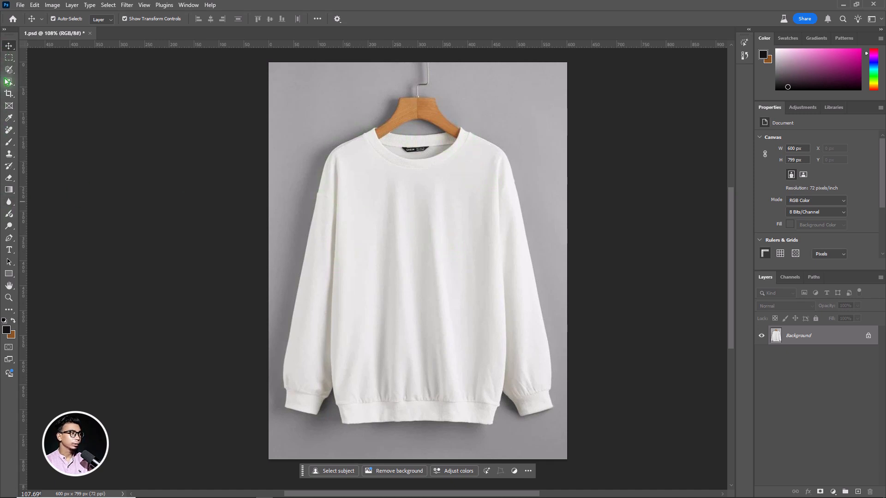
Select the white sweatshirt by outlining it with the Object Selection tool in Lasso mode.
click(9, 83)
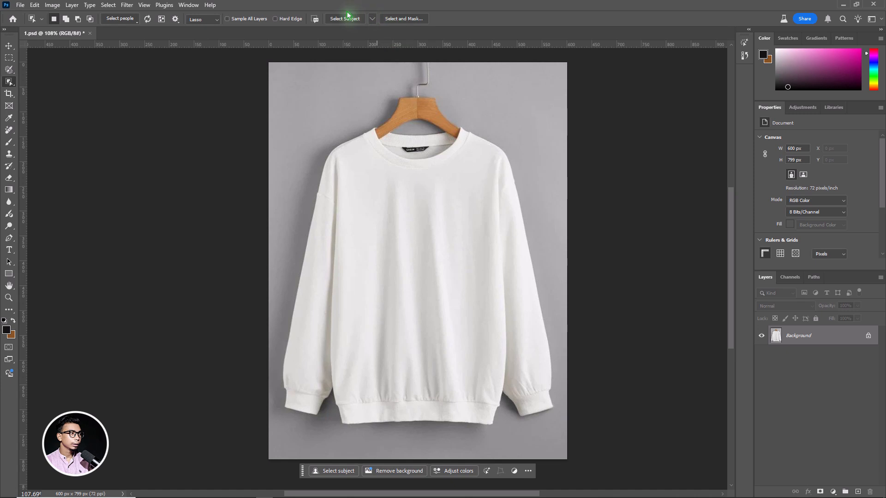
click(213, 22)
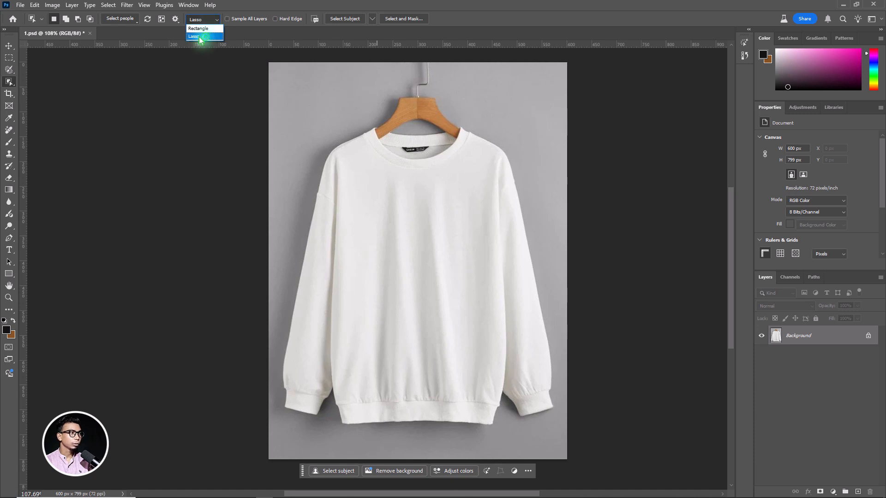
click(205, 37)
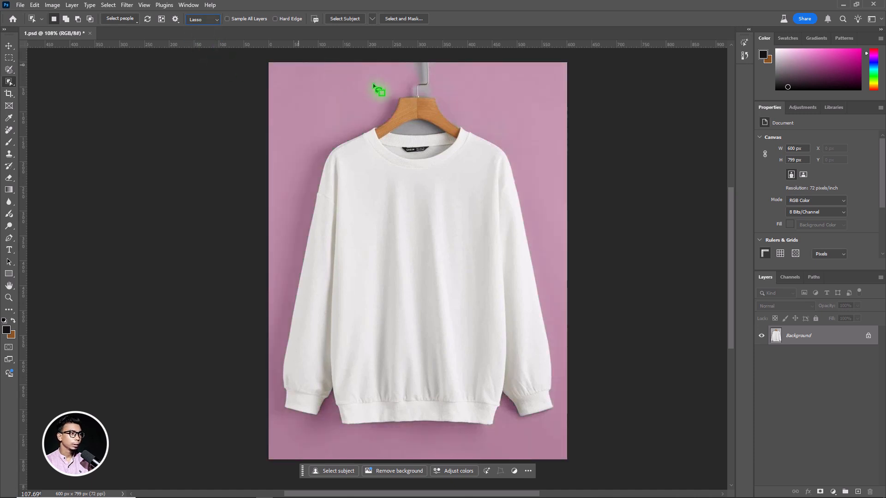
mouse_move(379, 125)
mouse_down()
mouse_move(343, 136)
mouse_move(312, 169)
mouse_move(273, 400)
mouse_move(285, 420)
mouse_move(326, 424)
mouse_move(339, 436)
mouse_move(463, 438)
mouse_move(549, 423)
mouse_move(563, 370)
mouse_move(552, 217)
mouse_move(479, 116)
mouse_move(393, 132)
mouse_up()
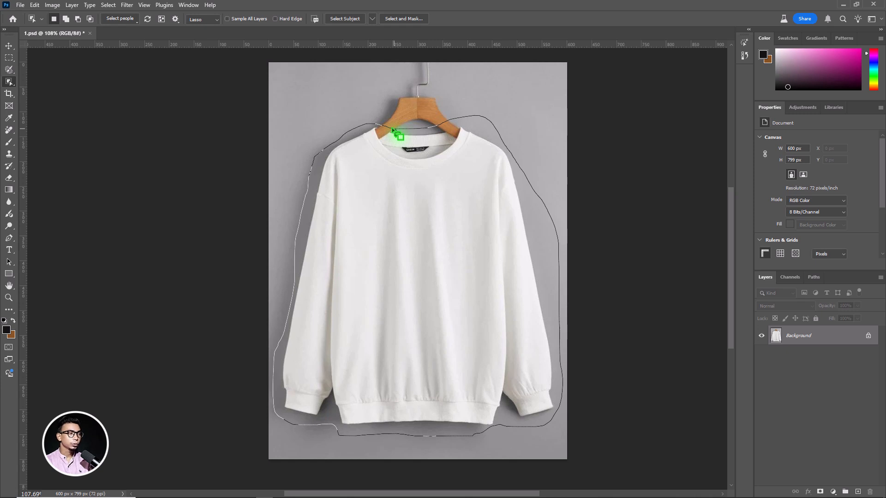
drag(394, 132, 393, 132)
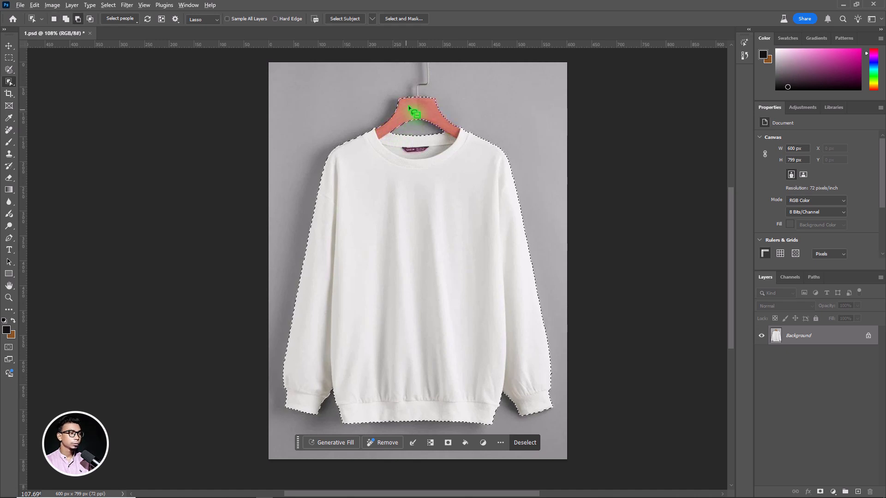
Subtract the wooden hanger and the black neck label from the sweatshirt selection.
scroll(419, 97, up, 2)
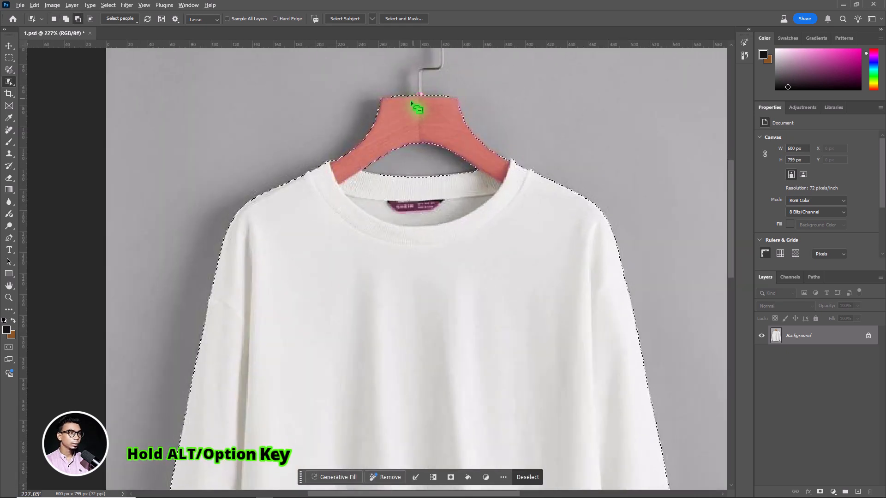
scroll(418, 103, up, 2)
mouse_move(330, 141)
mouse_down()
mouse_move(328, 170)
mouse_move(337, 185)
mouse_move(360, 183)
mouse_move(401, 156)
mouse_move(519, 181)
mouse_move(527, 159)
mouse_move(487, 89)
mouse_move(392, 81)
mouse_move(356, 123)
mouse_up()
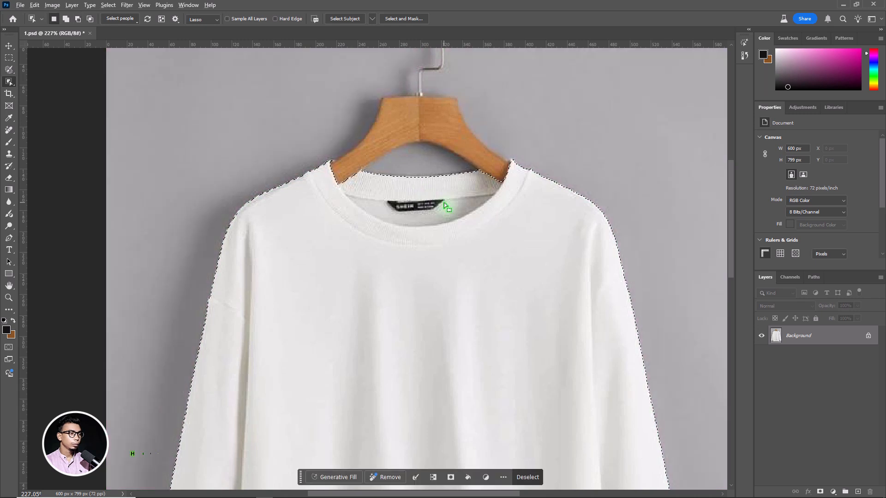
mouse_move(452, 203)
mouse_down()
mouse_move(409, 193)
mouse_move(379, 203)
mouse_move(416, 221)
mouse_move(459, 214)
mouse_move(455, 203)
mouse_up()
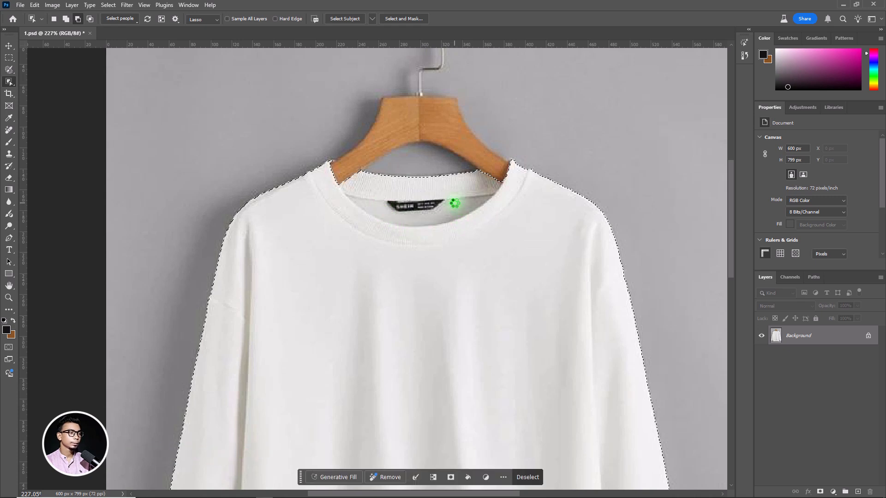
Copy the selected sweatshirt area onto a new layer above the Background.
scroll(455, 201, down, 5)
scroll(462, 197, down, 2)
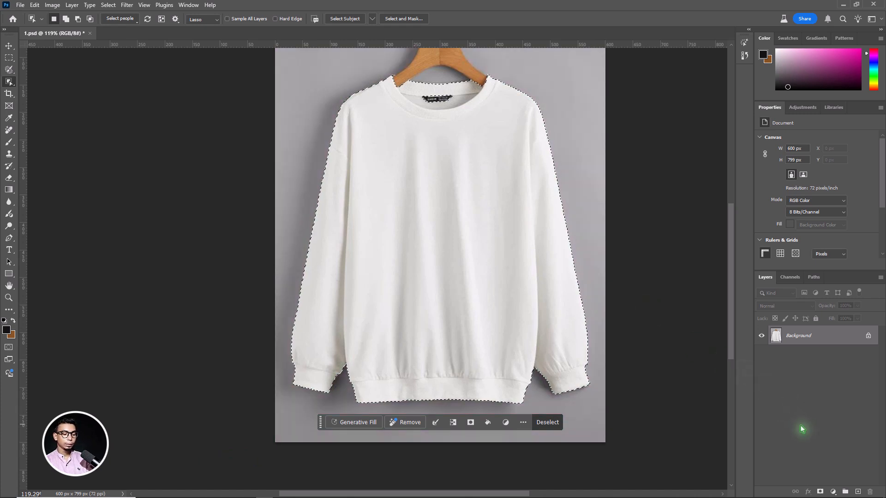
key(ctrl+j)
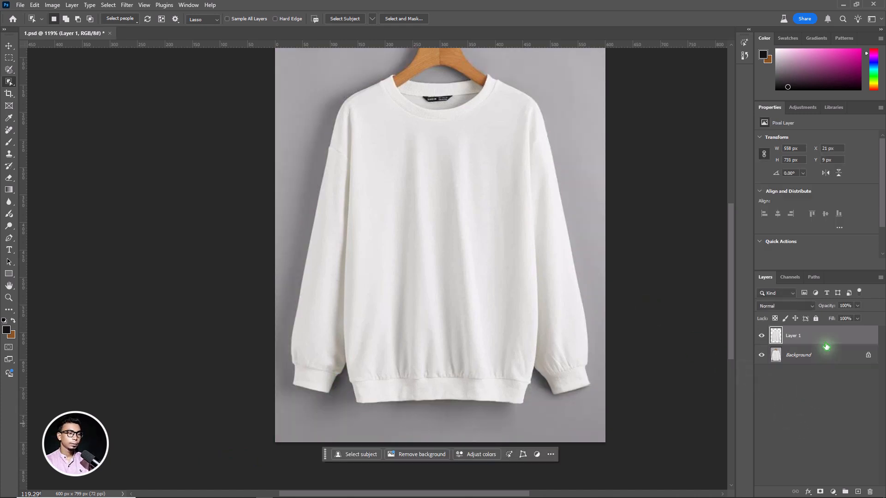
Draw a light blue rectangle of about 551 × 667 px and position it over the sweatshirt at about X 21 px.
click(9, 275)
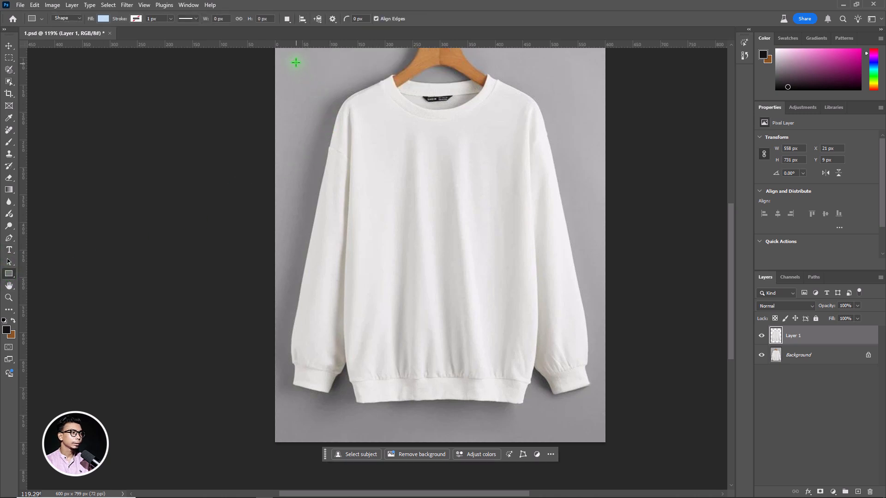
drag(294, 58, 597, 425)
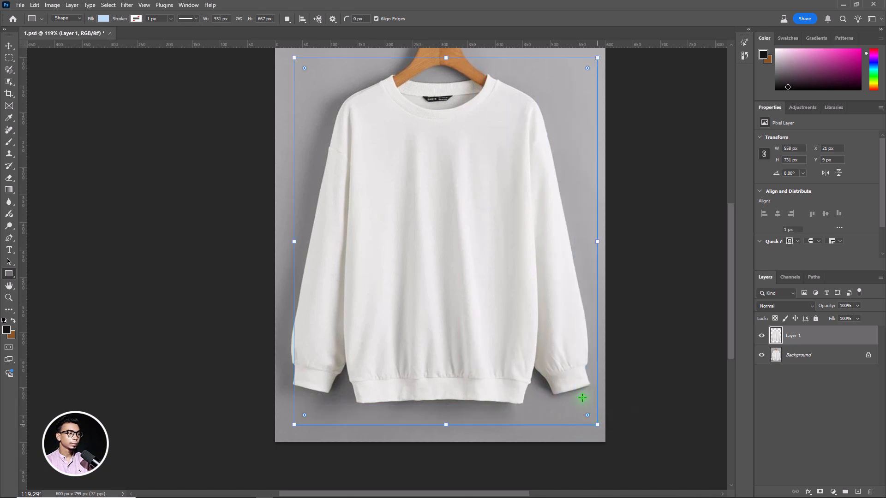
key(v)
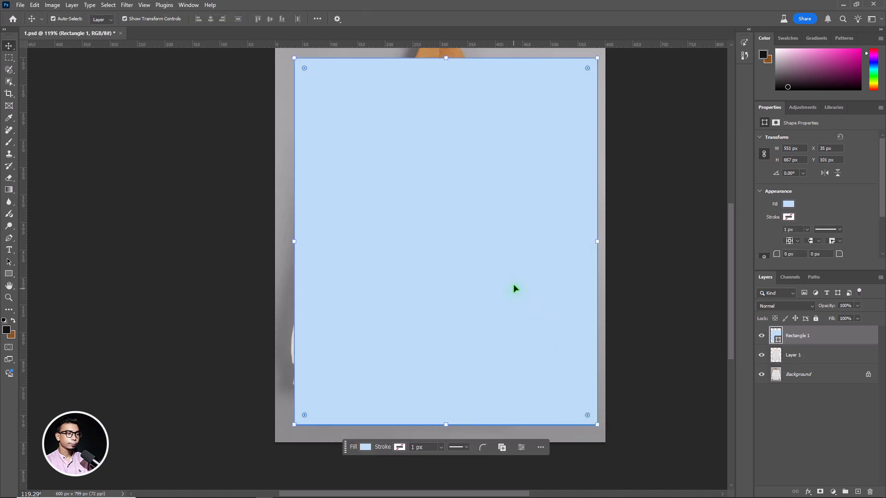
drag(520, 275, 514, 276)
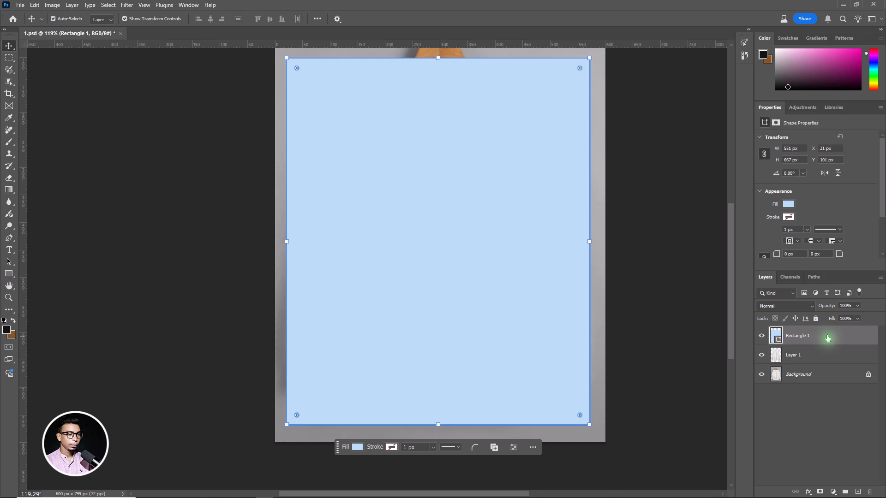
Rename the rectangle layer as Mockup Image and the sweatshirt cutout layer as Object.
double_click(799, 336)
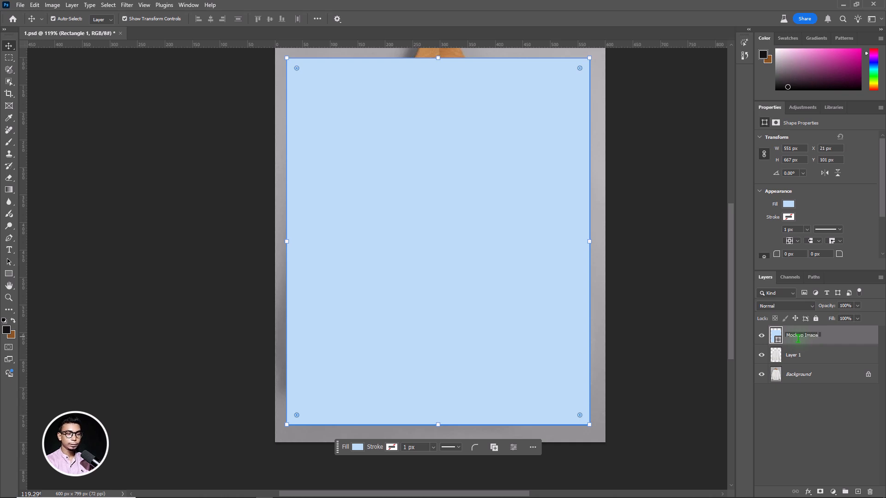
text(Mockup Image)
click(805, 355)
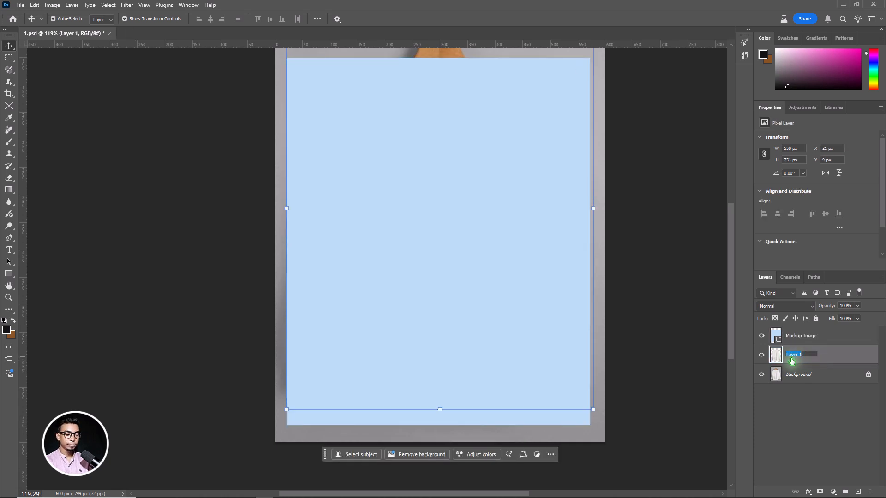
click(791, 358)
text(O)
text(bject)
Convert the Mockup Image layer to a smart object.
right_click(829, 334)
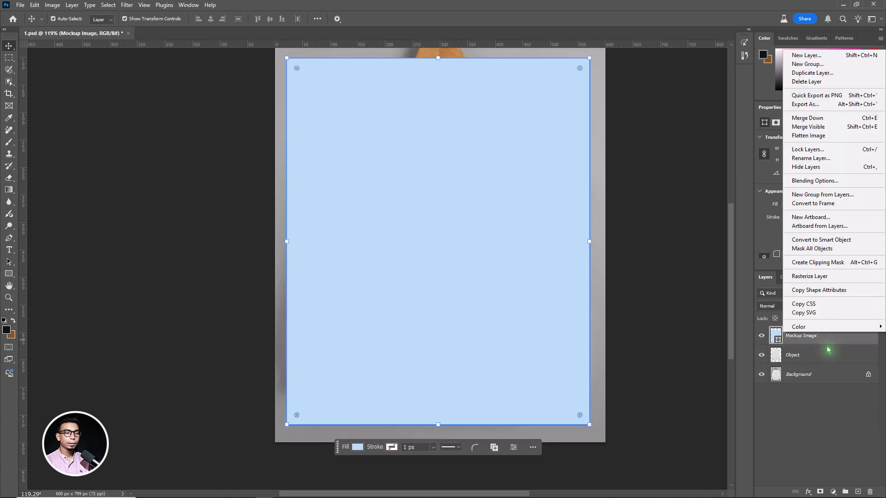
click(830, 341)
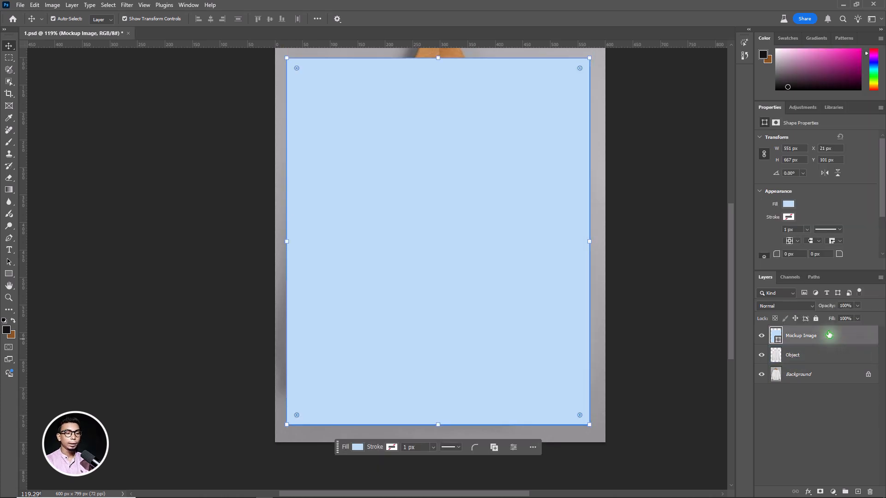
right_click(829, 334)
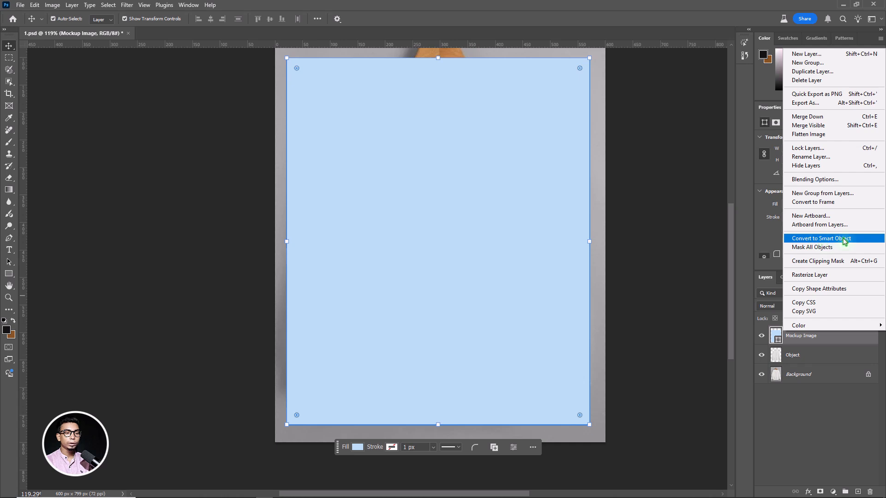
click(844, 241)
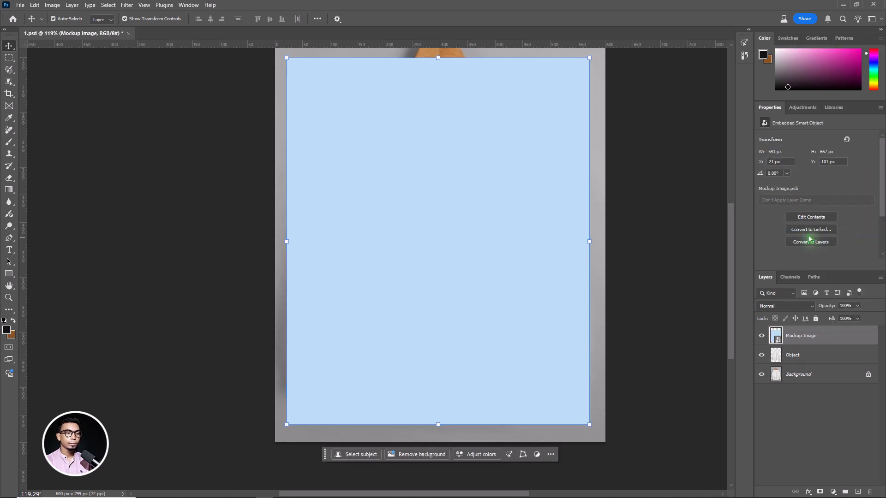
Open the Mockup Image smart object's contents and place the embedded Wallpaper image, scaled to about 81% to cover the canvas.
double_click(776, 335)
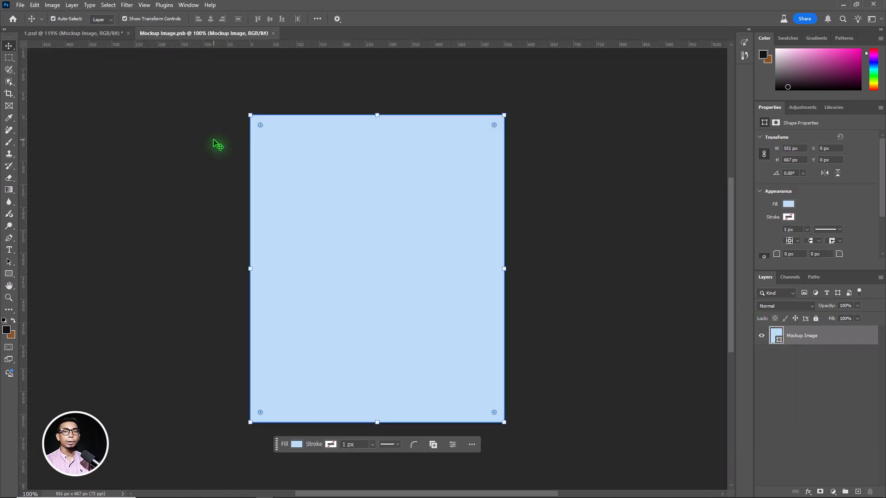
click(21, 6)
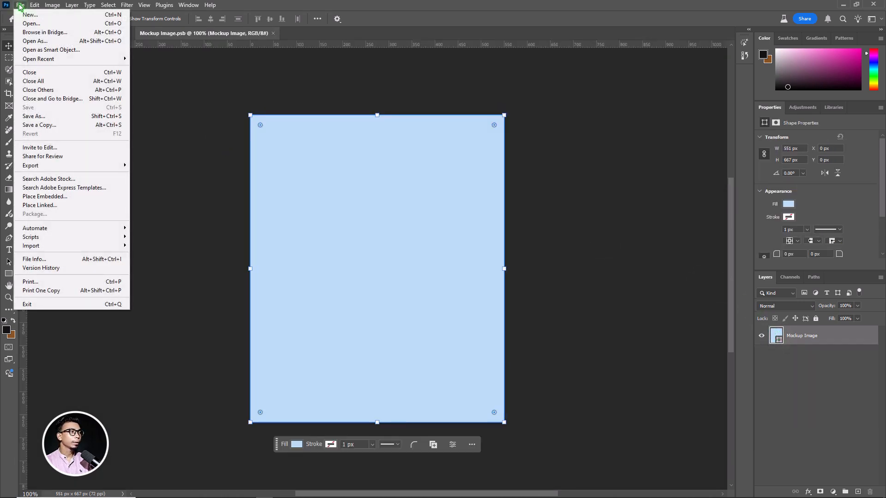
click(54, 197)
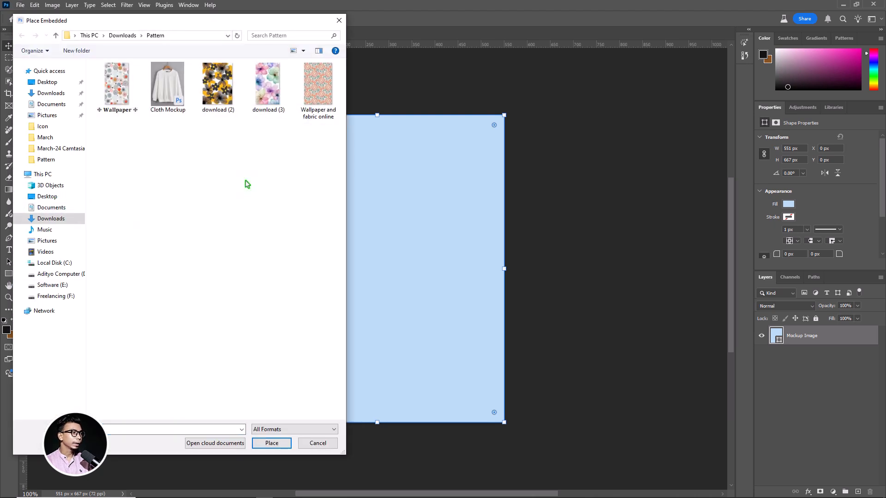
double_click(119, 84)
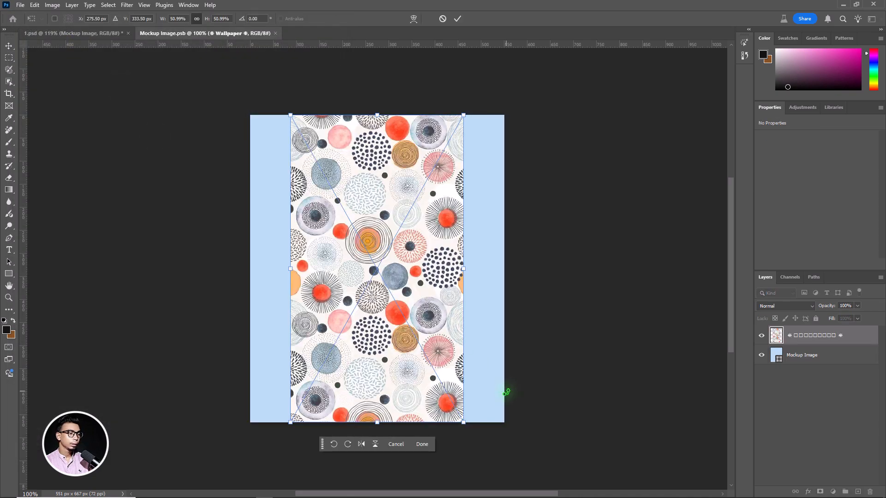
drag(463, 422, 513, 494)
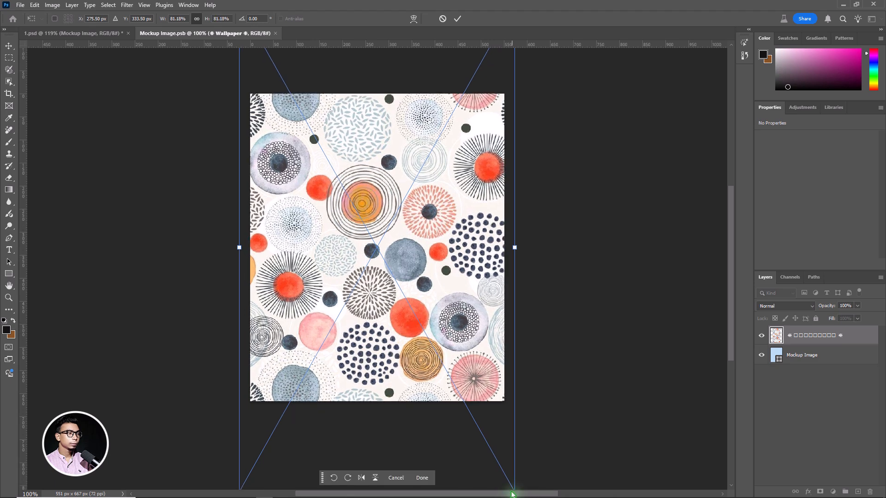
key(Return)
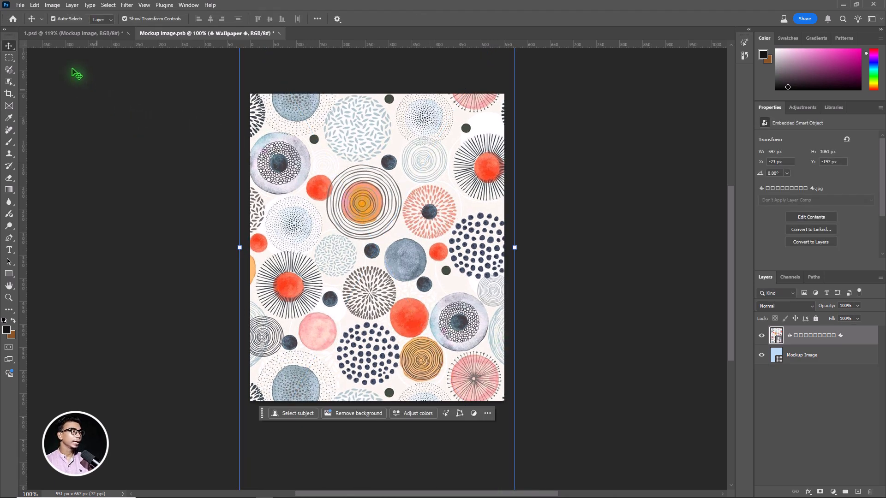
Save the edited Mockup Image smart object contents and close them to return to the sweatshirt document.
click(20, 5)
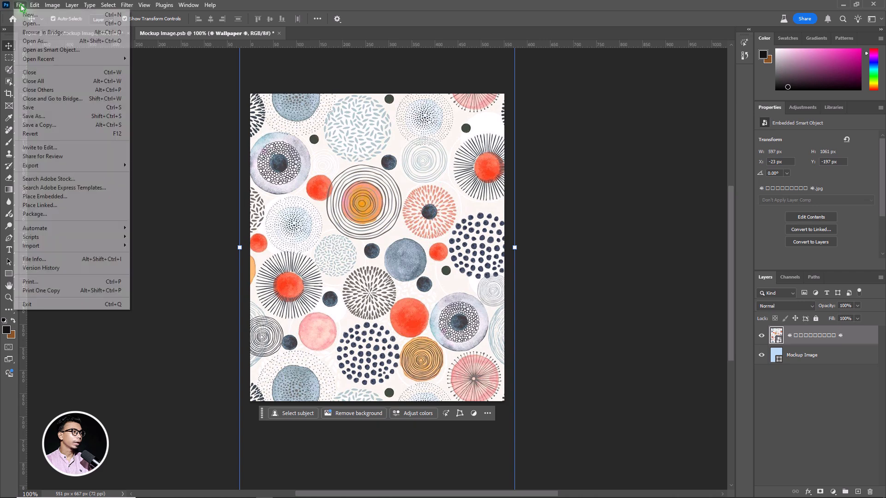
click(35, 109)
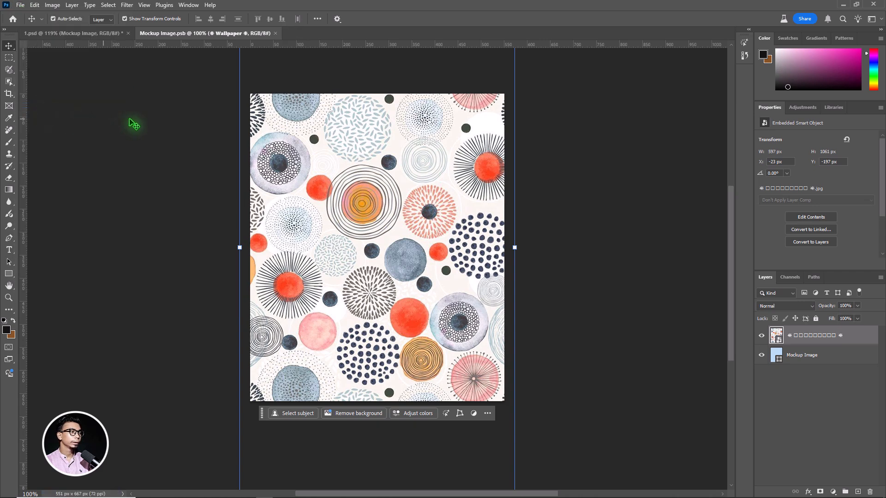
click(275, 33)
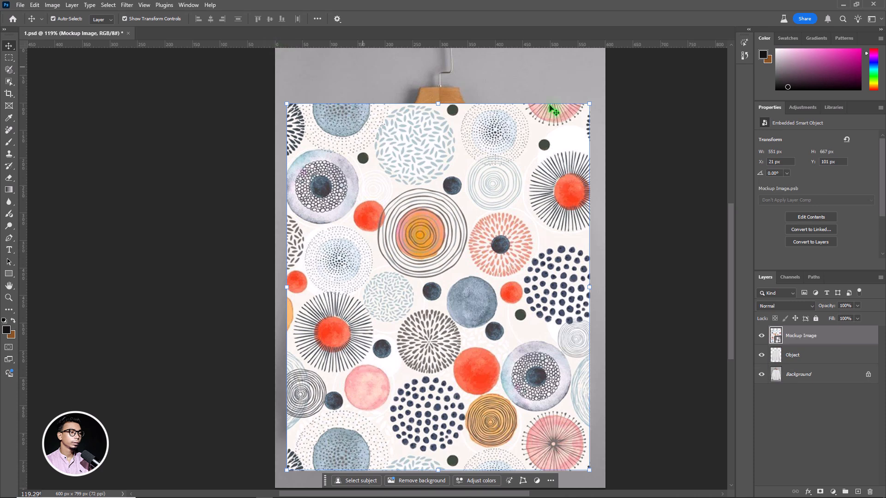
Clip the Mockup Image layer to the Object layer with a clipping mask and set its blend mode to Linear Burn.
click(829, 354)
click(794, 340)
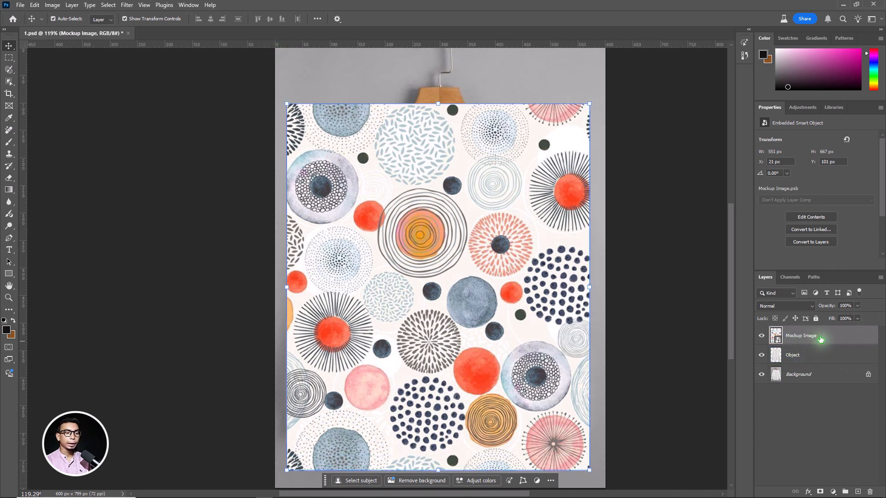
right_click(820, 338)
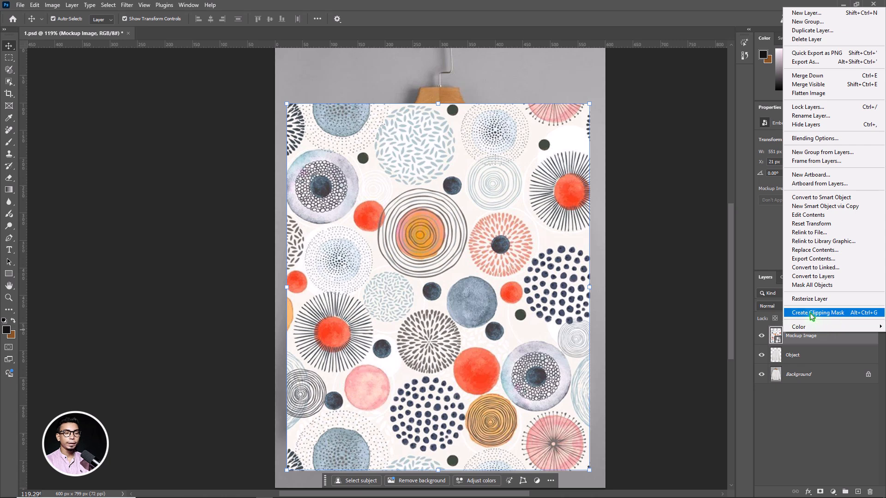
click(818, 313)
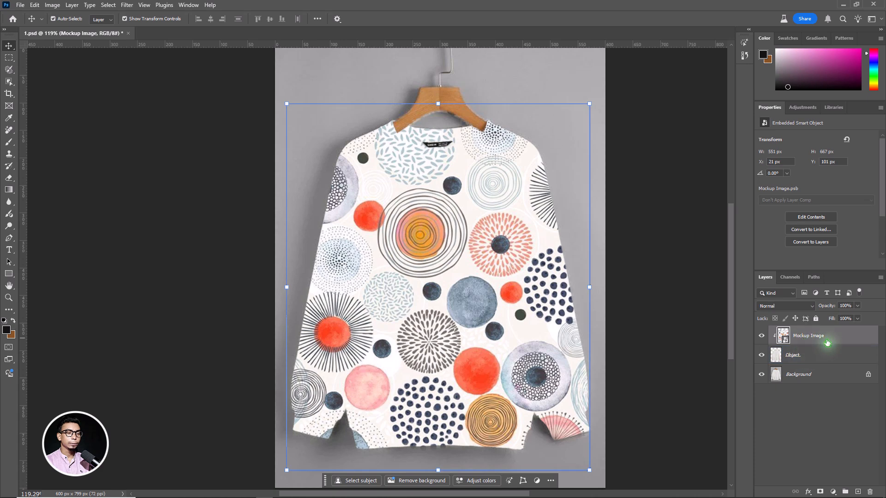
click(778, 307)
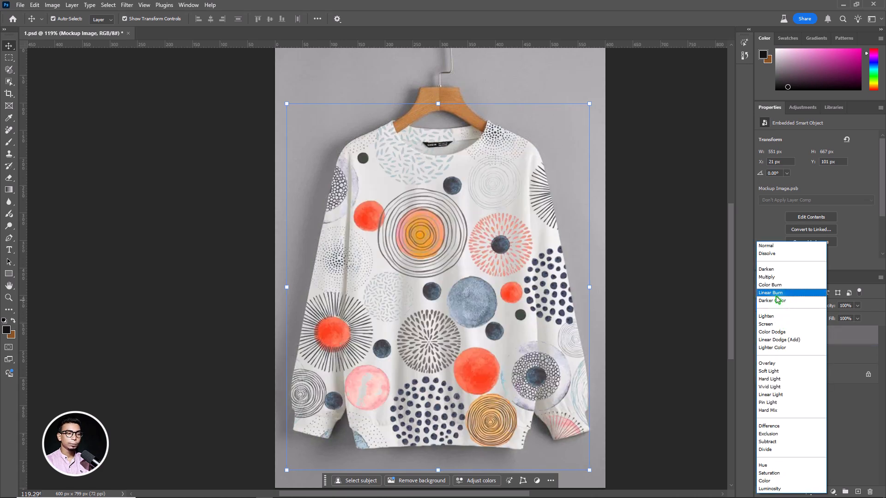
click(784, 294)
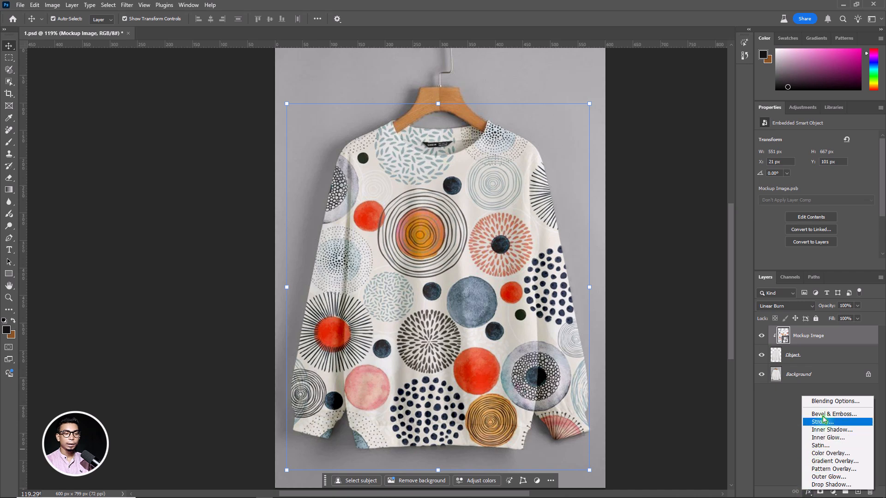
In the Mockup Image layer's Blend If options, split the underlying layer's white slider to 208 / 255 and apply.
click(829, 401)
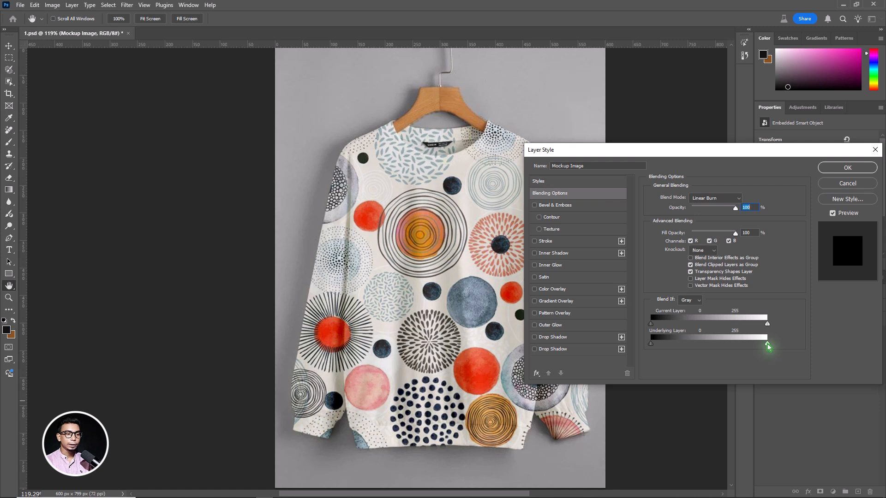
drag(766, 346, 753, 347)
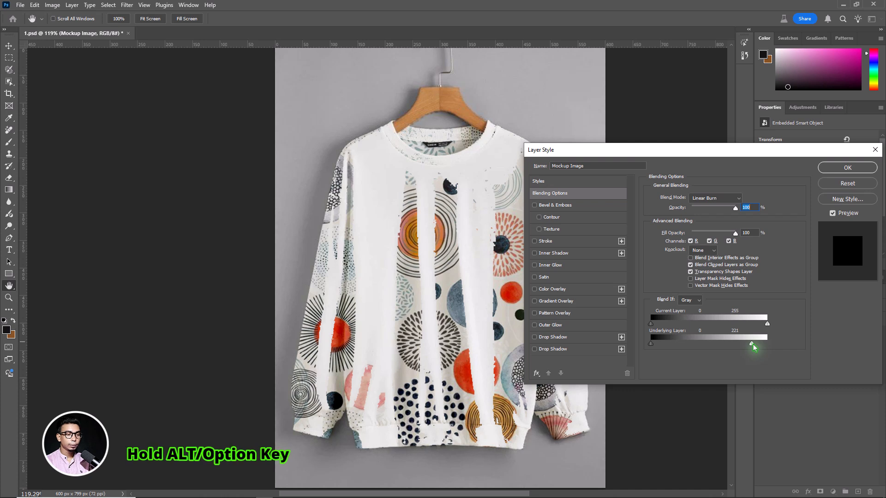
key(alt)
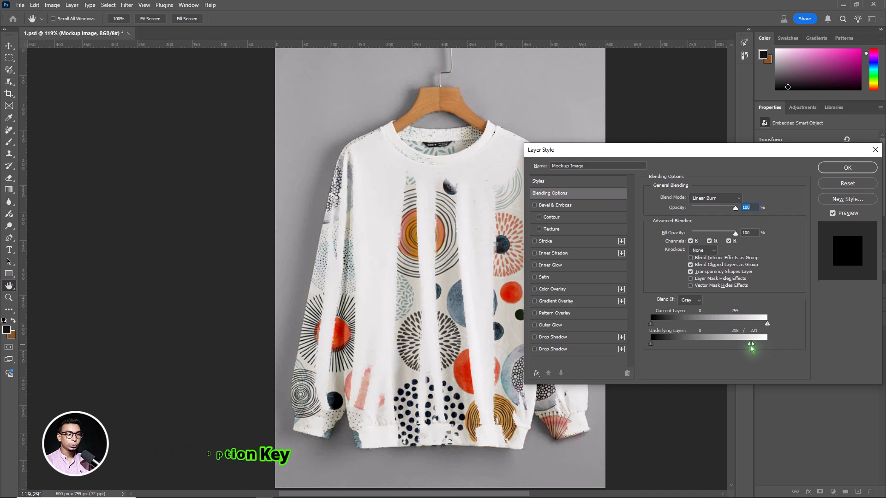
mouse_move(752, 346)
mouse_down()
mouse_move(770, 347)
mouse_move(745, 347)
mouse_up()
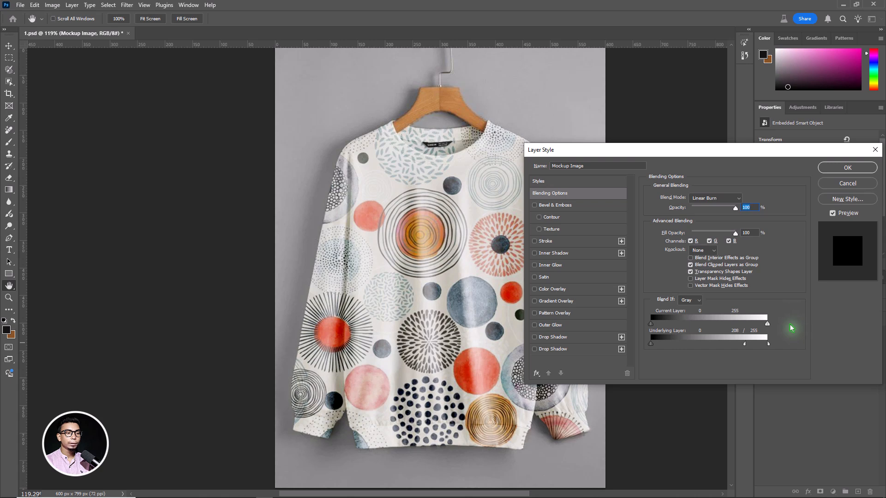
click(847, 168)
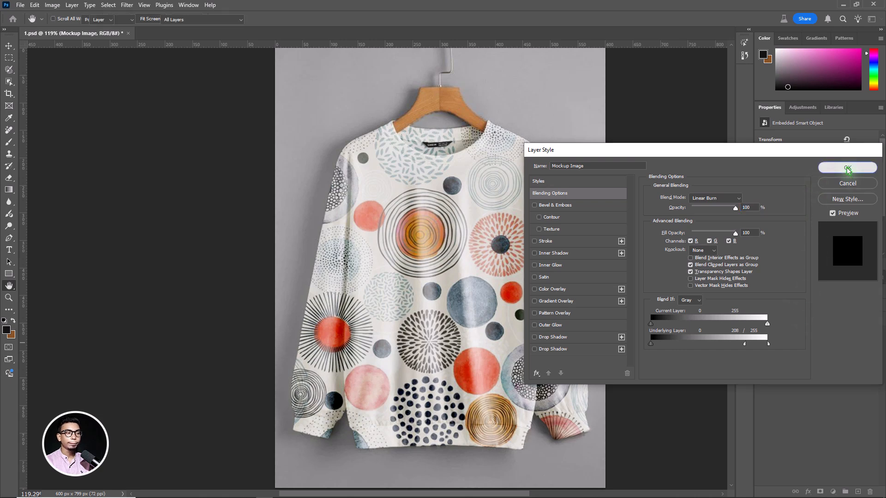
click(803, 422)
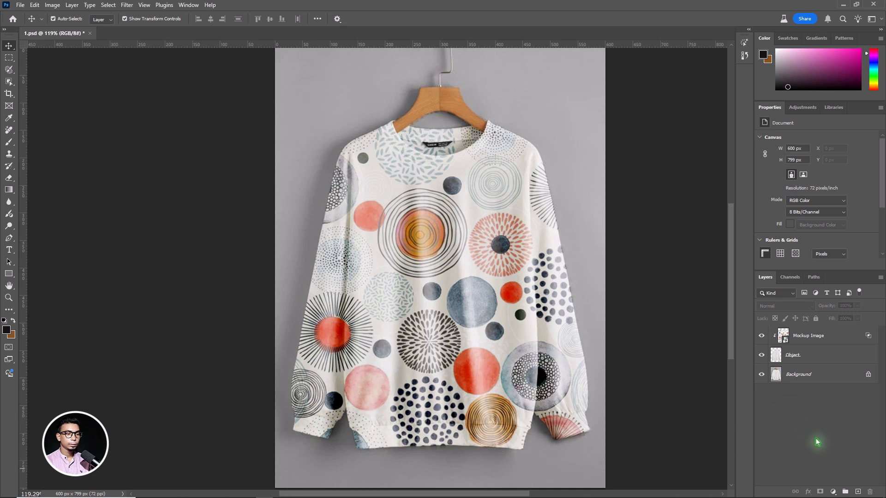
Group the Mockup Image and Object layers and name the group Mockup.
click(835, 344)
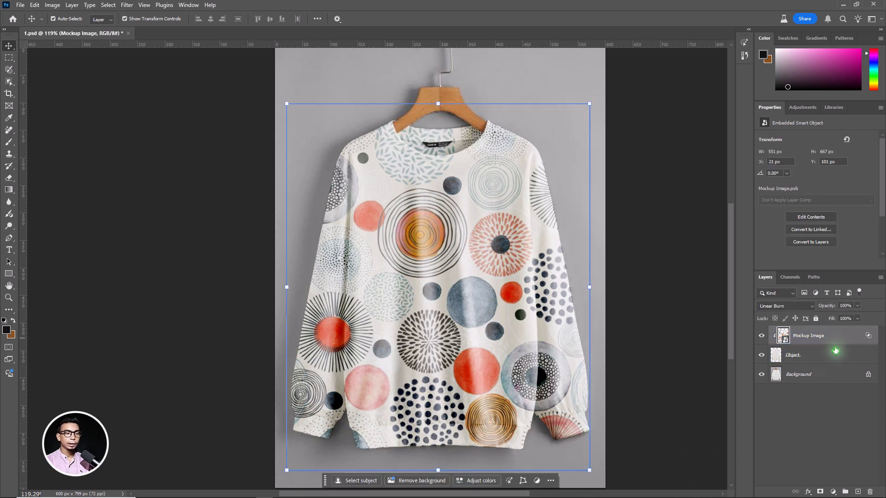
shift+click(836, 352)
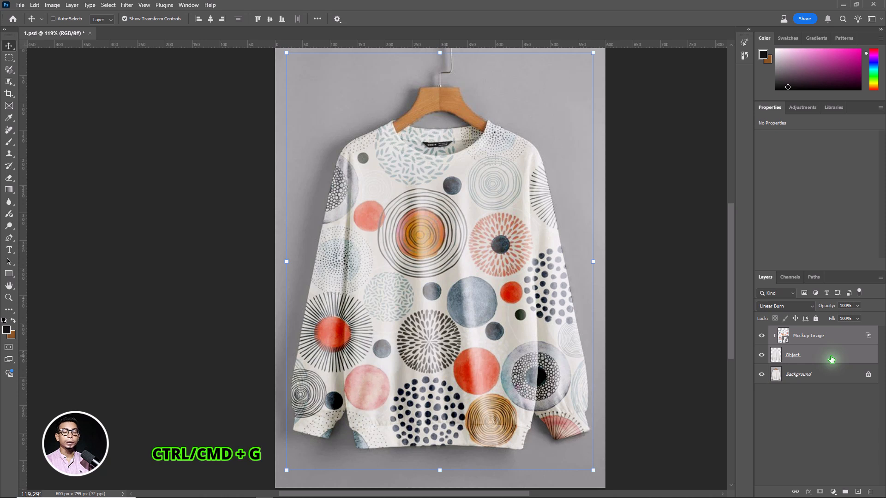
key(ctrl+g)
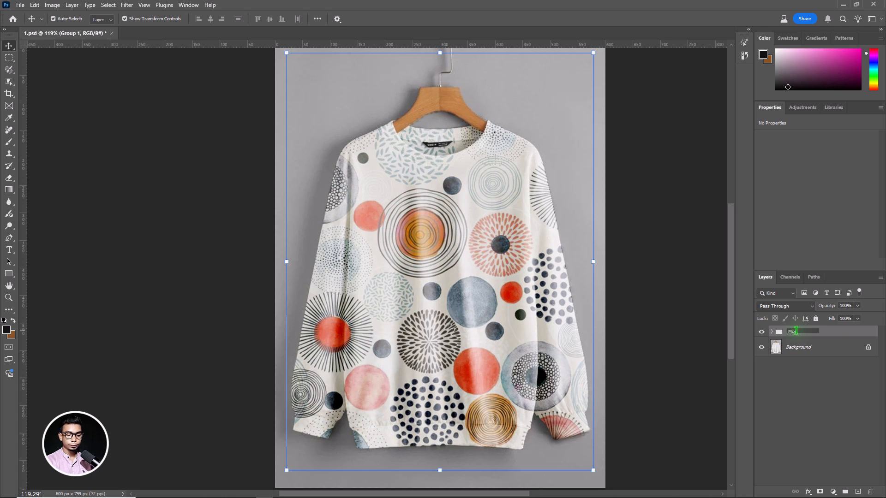
click(795, 454)
click(791, 333)
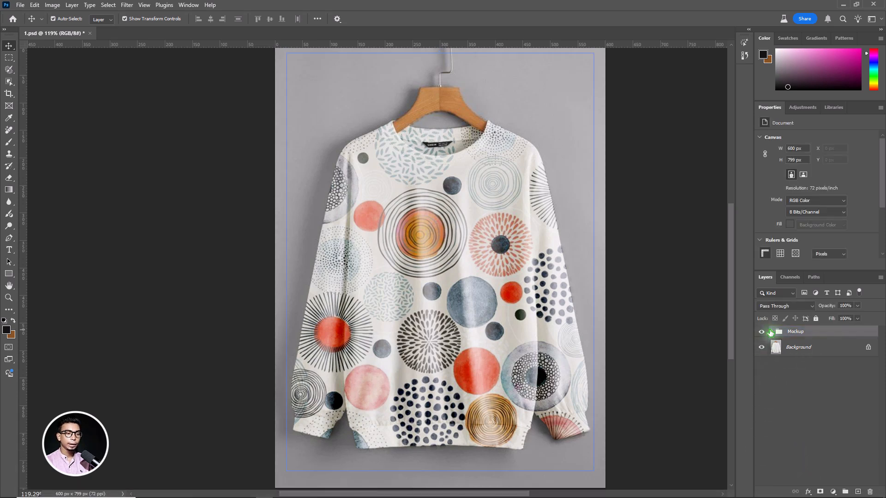
Expand the Mockup group and open the Mockup Image smart object's contents.
click(773, 333)
click(789, 347)
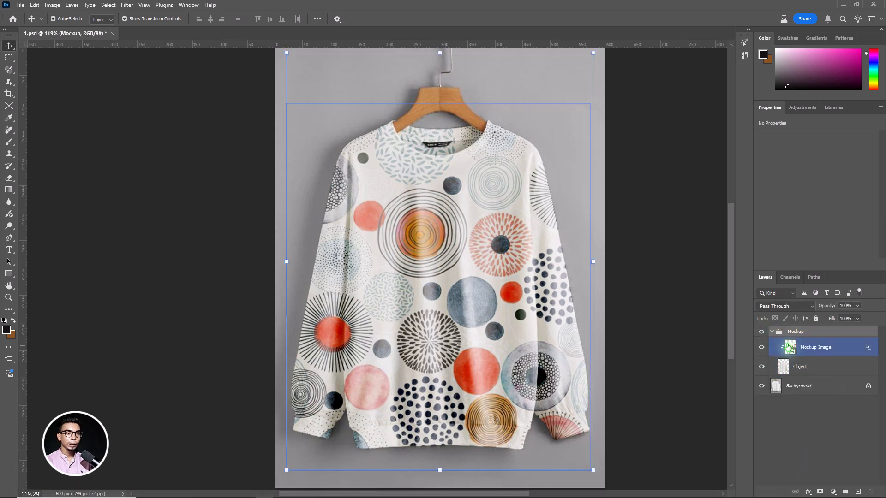
double_click(789, 347)
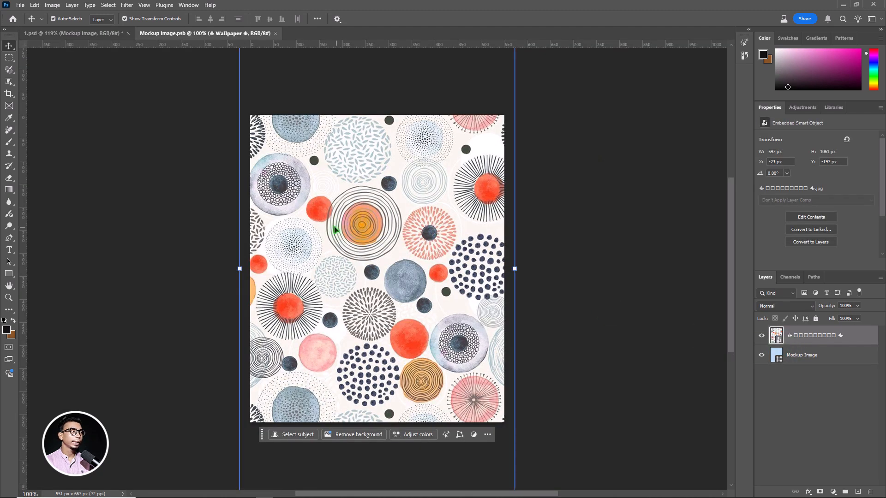
Place the embedded image Wallpaper and fabric online above the existing pattern, scaled to about 79% to cover the canvas.
click(21, 5)
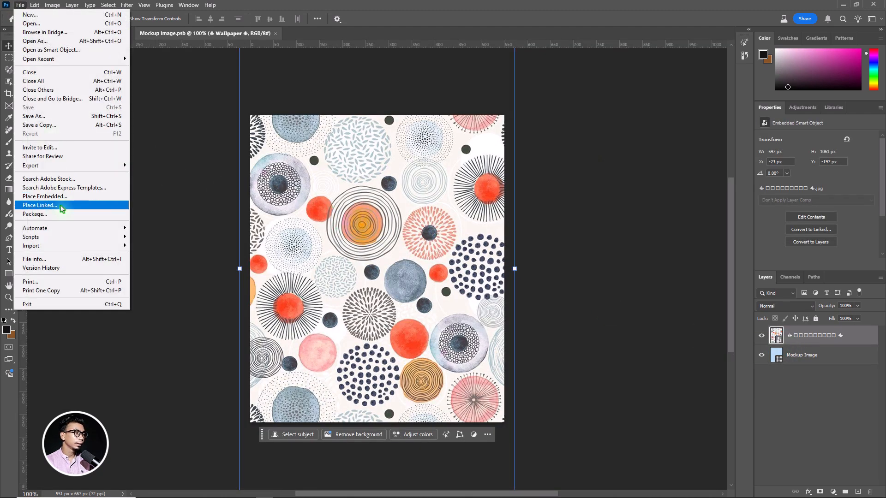
click(46, 197)
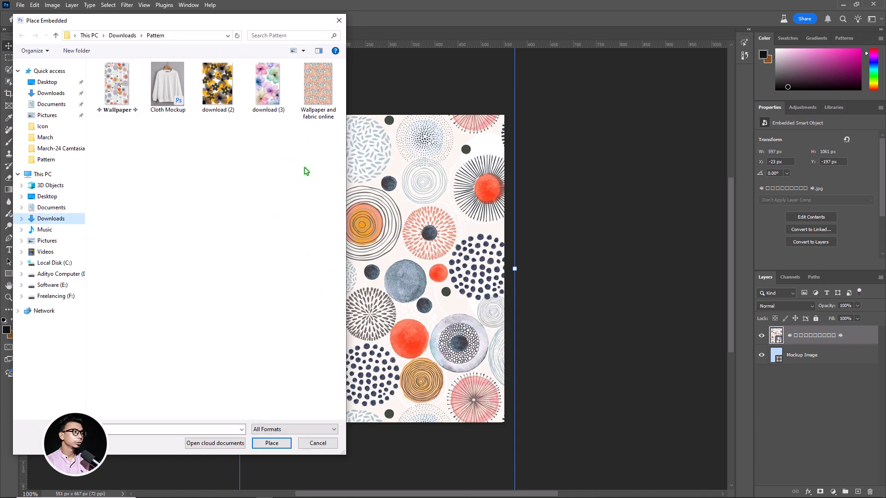
double_click(314, 93)
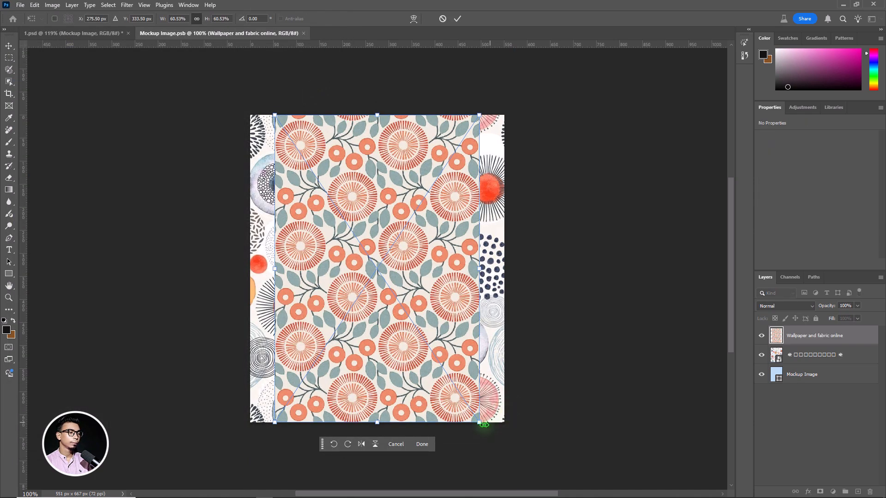
drag(480, 425, 511, 471)
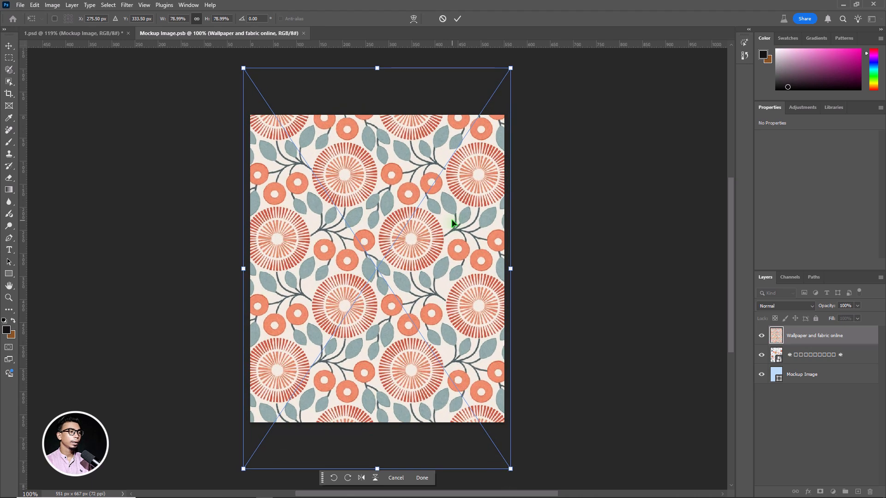
click(458, 19)
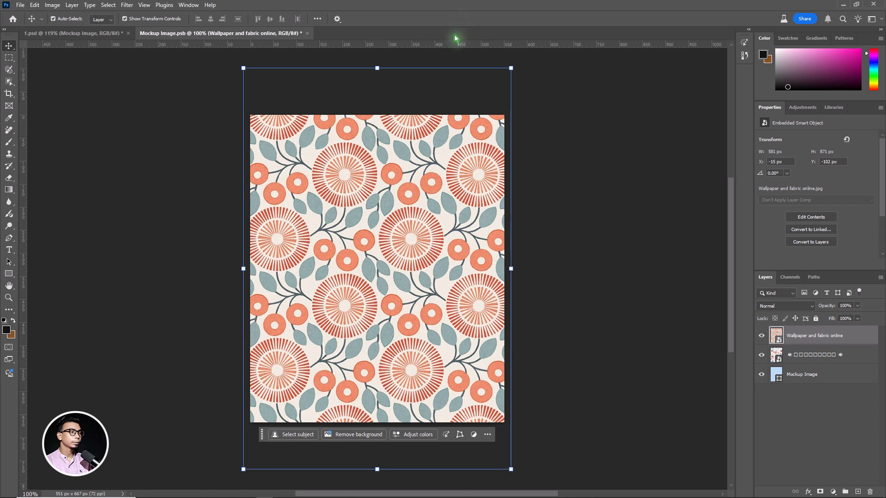
click(599, 232)
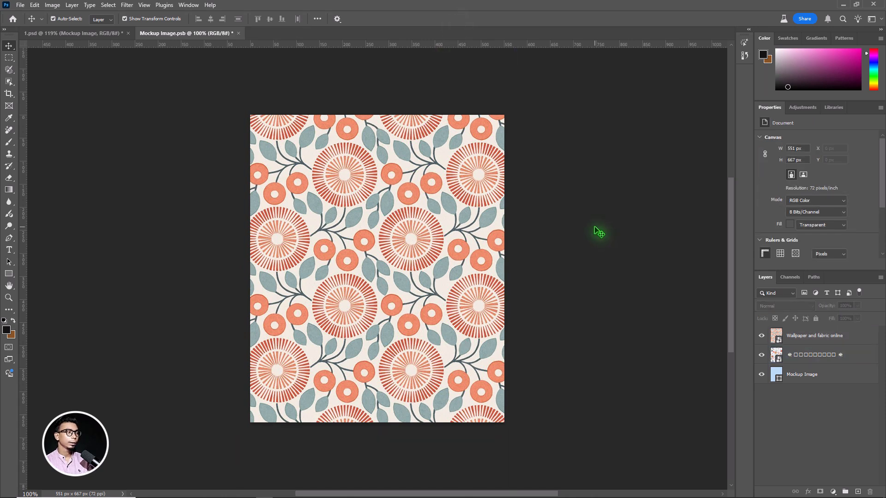
Save the smart object with the new floral pattern and close its contents to update the sweatshirt.
click(20, 5)
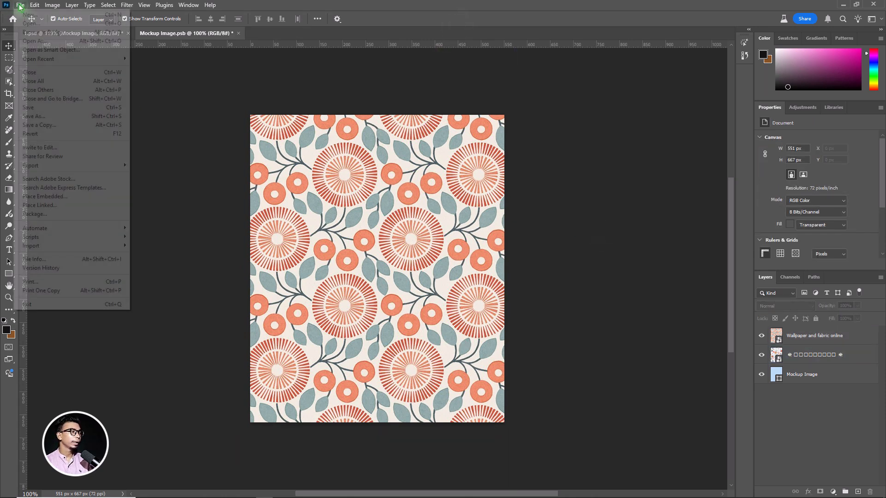
click(39, 109)
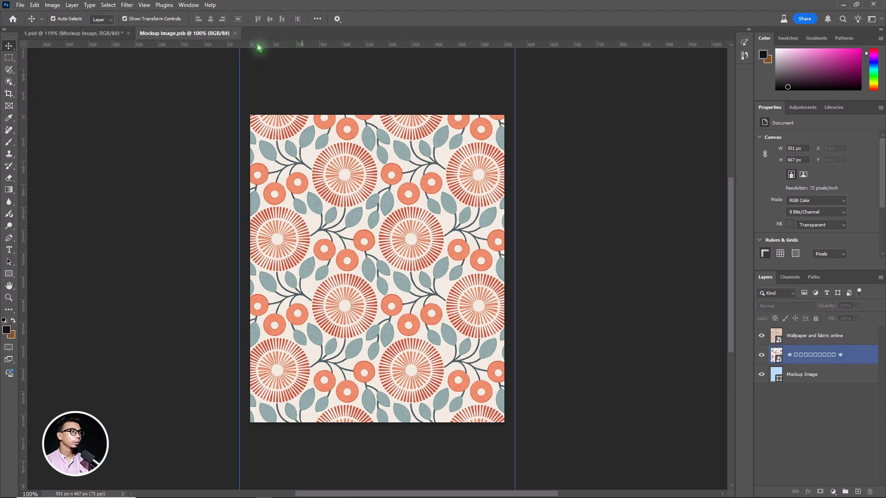
click(238, 34)
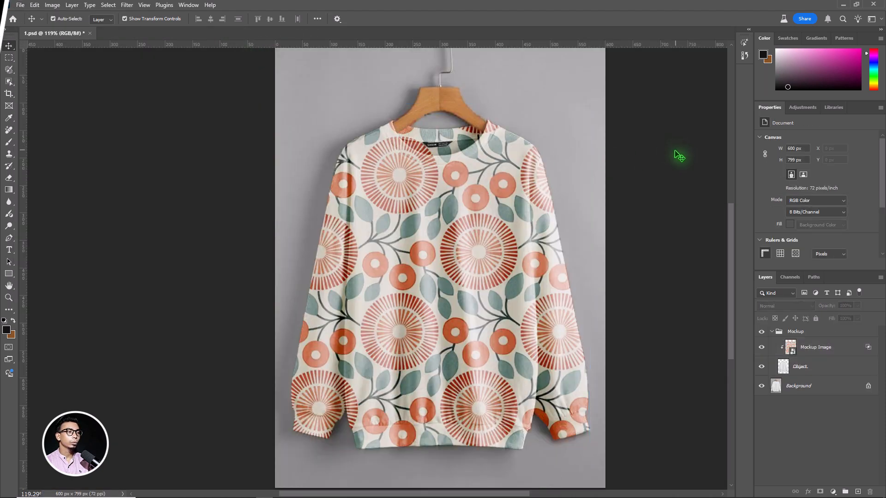